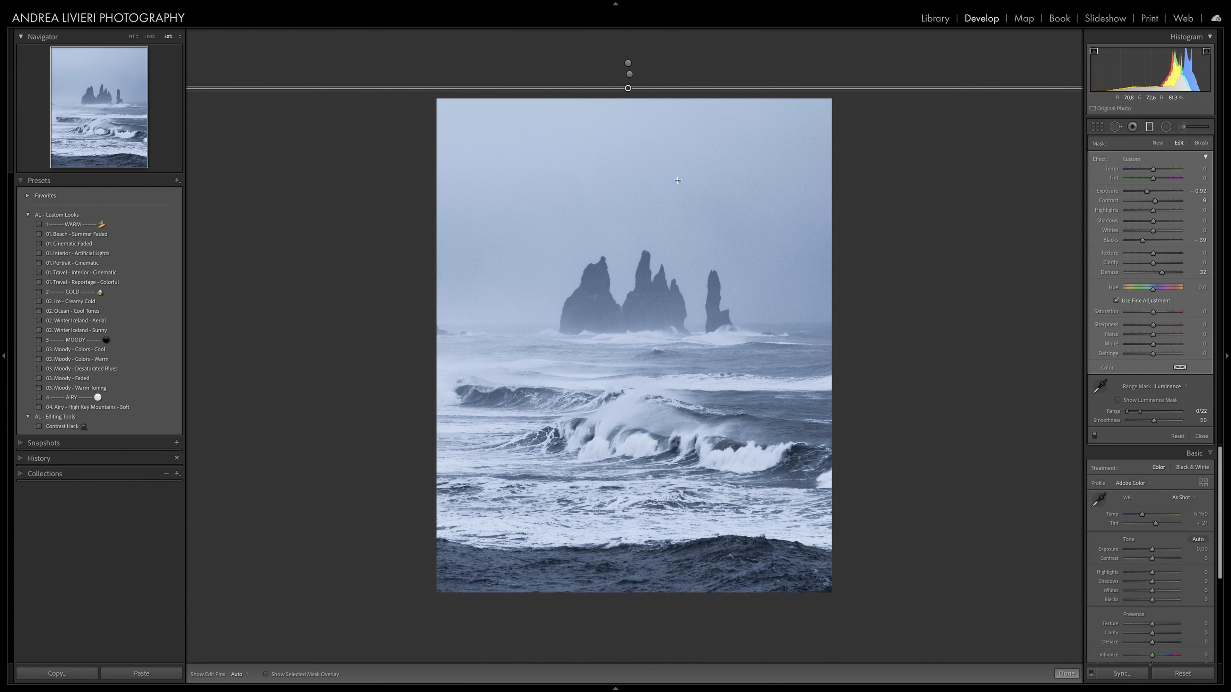
Step: Compare the photo with the graduated filter adjustments switched off and back on
click(1094, 436)
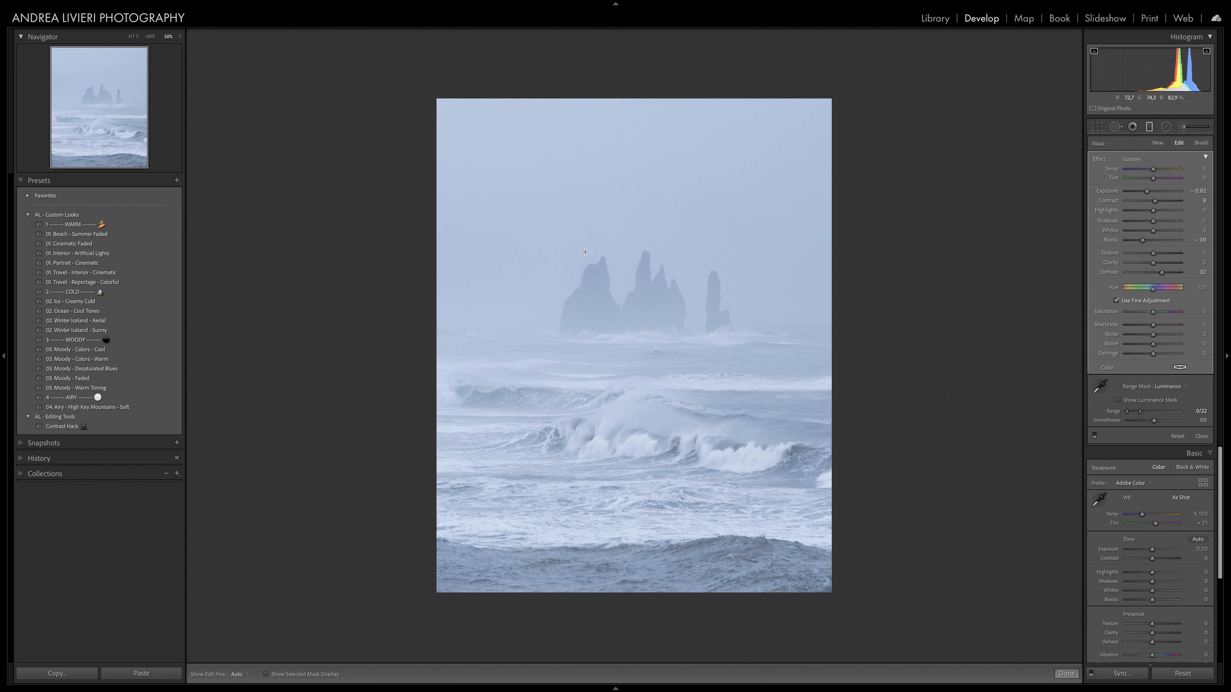
click(1094, 436)
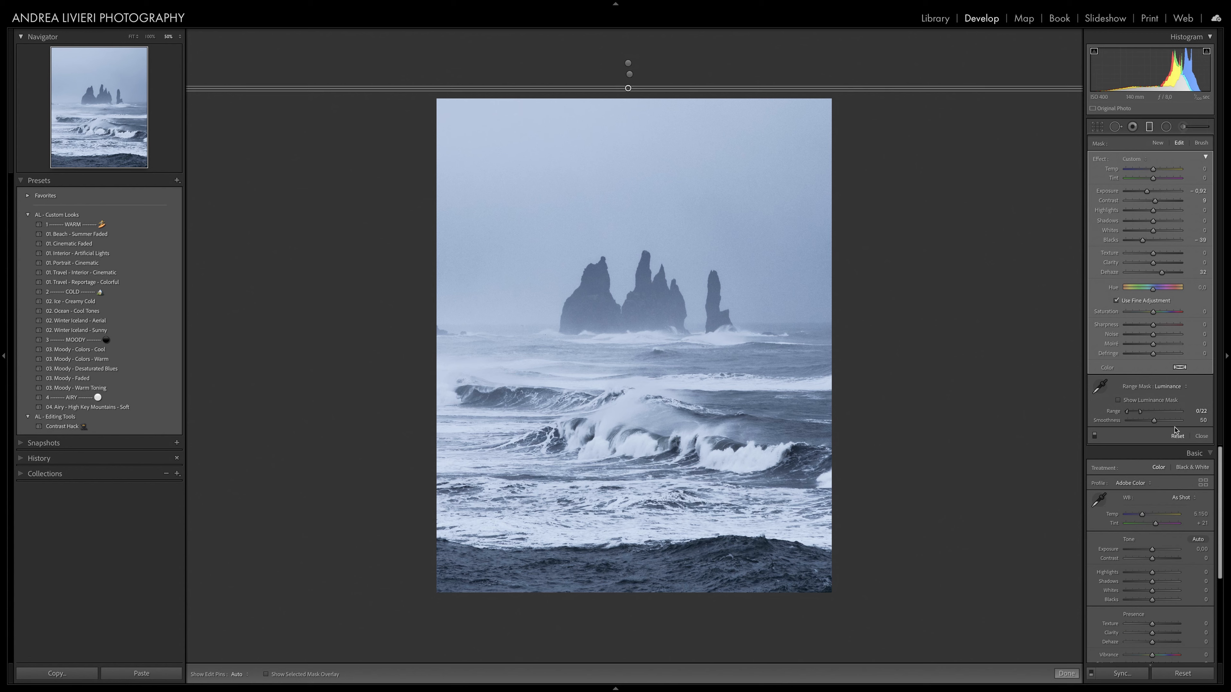
Step: Test the luminance mask's Smoothness at higher and lower values, checking the waves at 100%, and set it to 53
drag(1155, 422, 1161, 423)
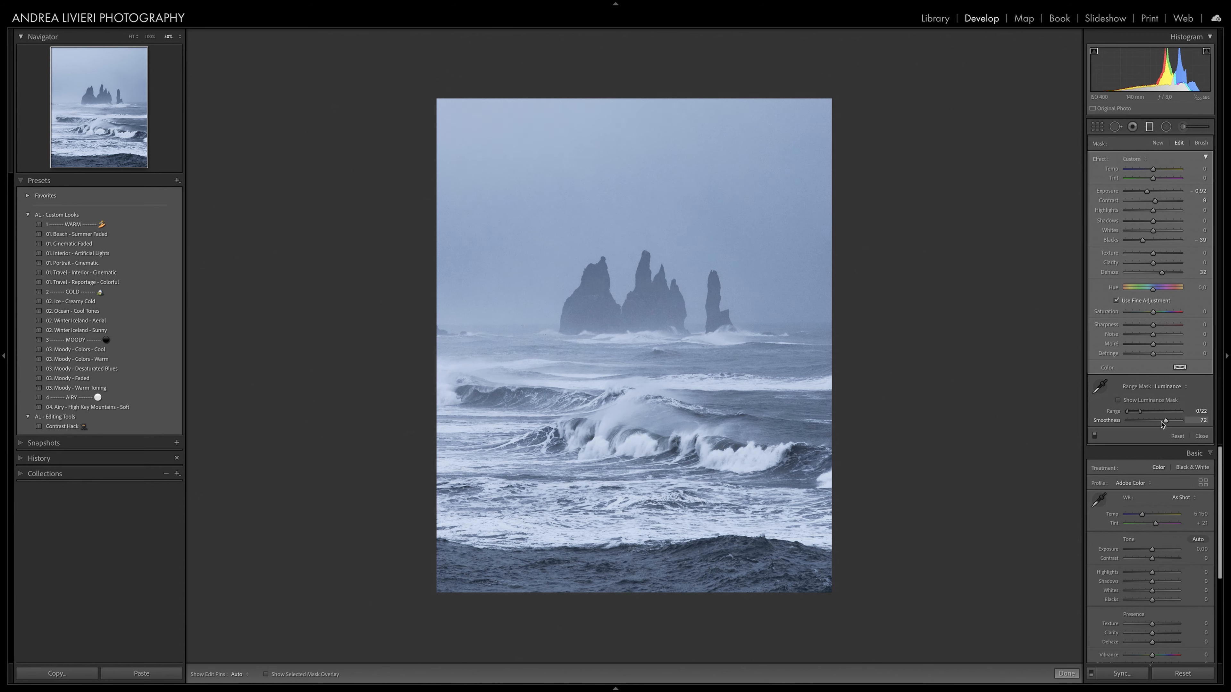
drag(1157, 422, 1155, 424)
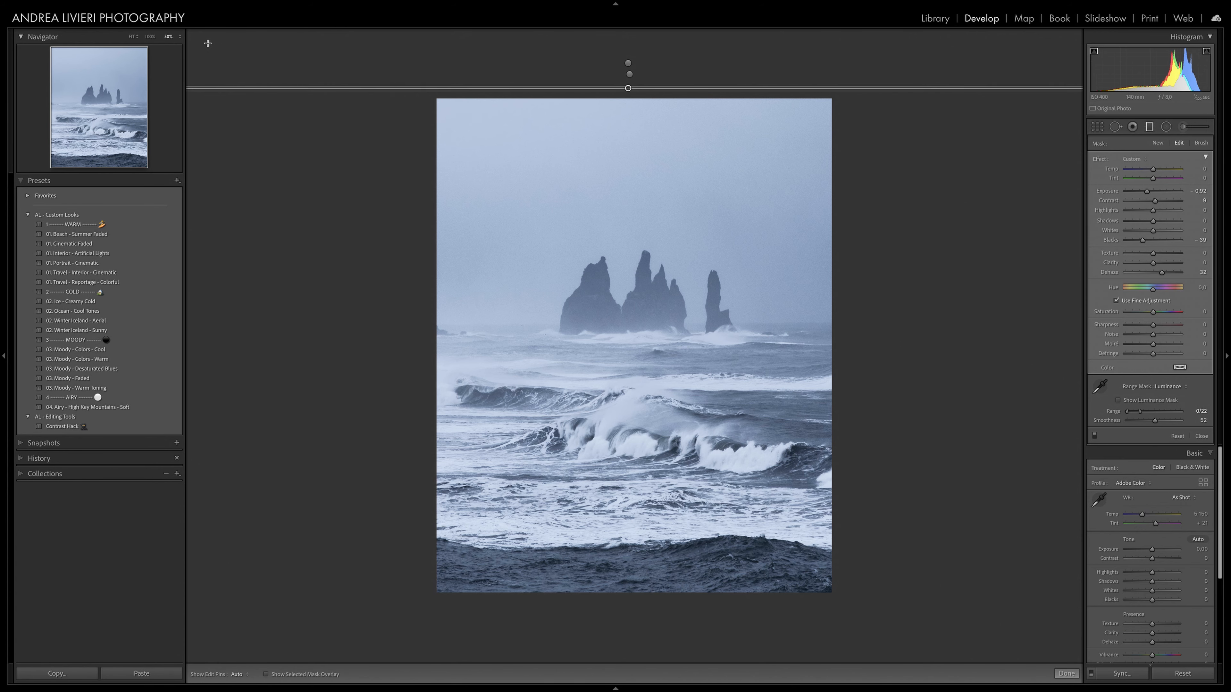
click(150, 37)
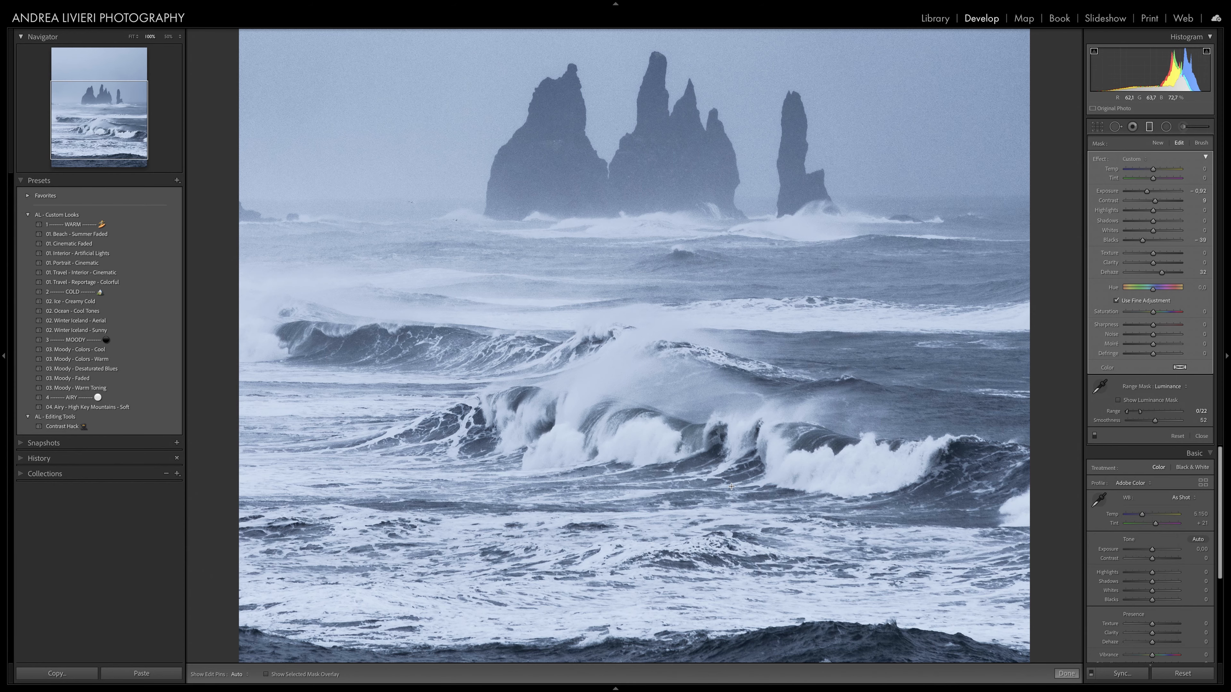
drag(731, 487, 696, 410)
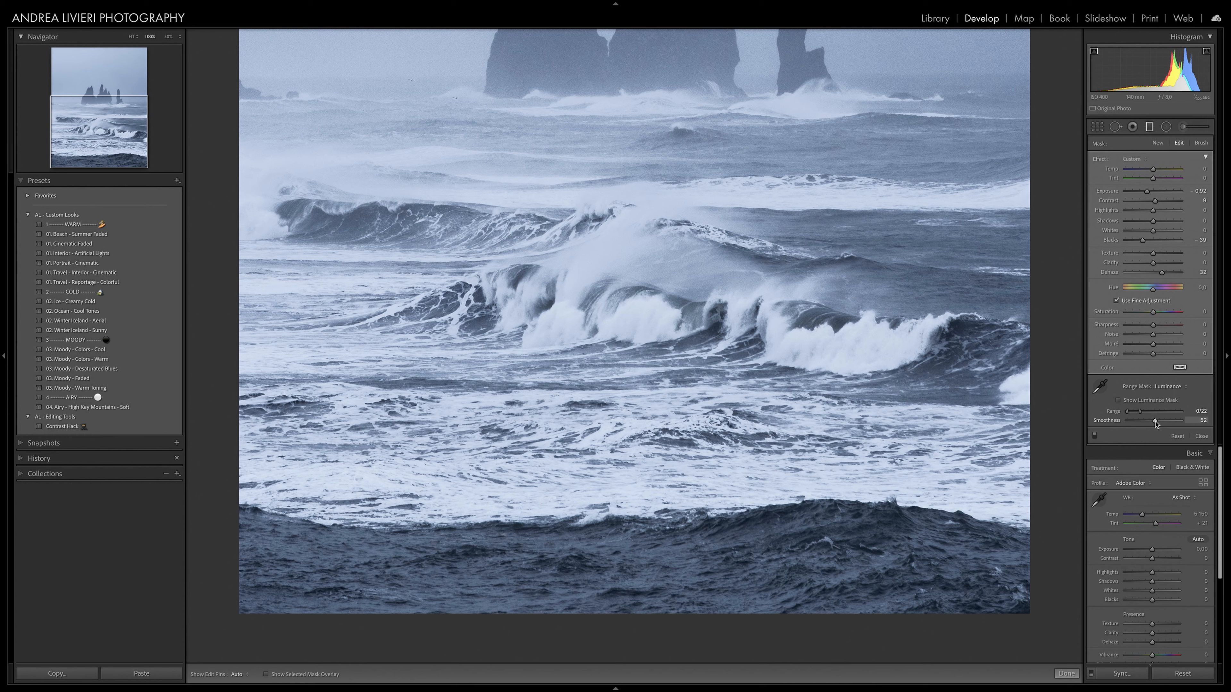
drag(1155, 423, 1142, 426)
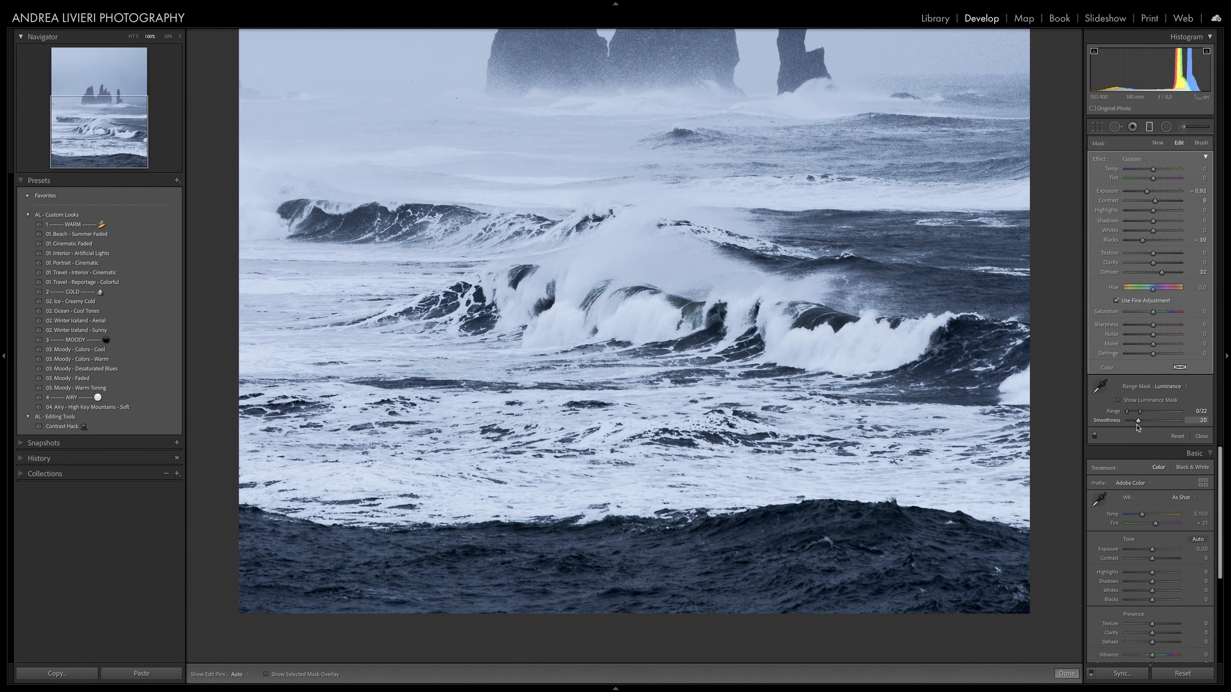
drag(697, 166, 665, 275)
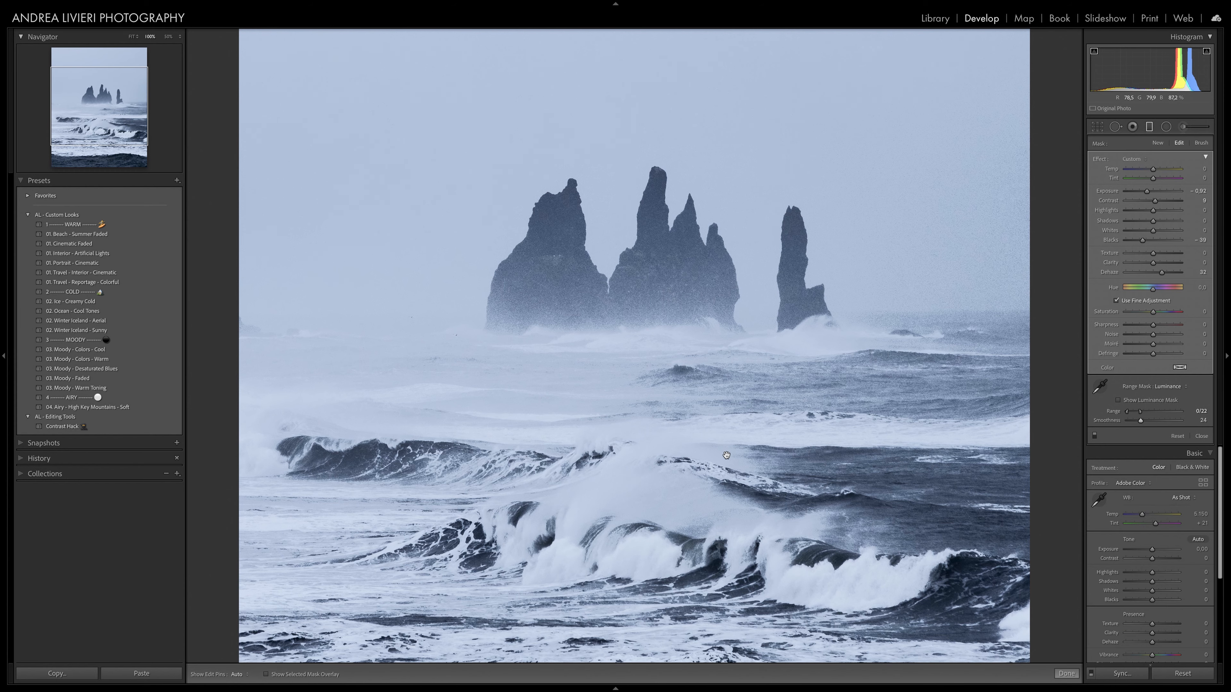
scroll(726, 455, down, 5)
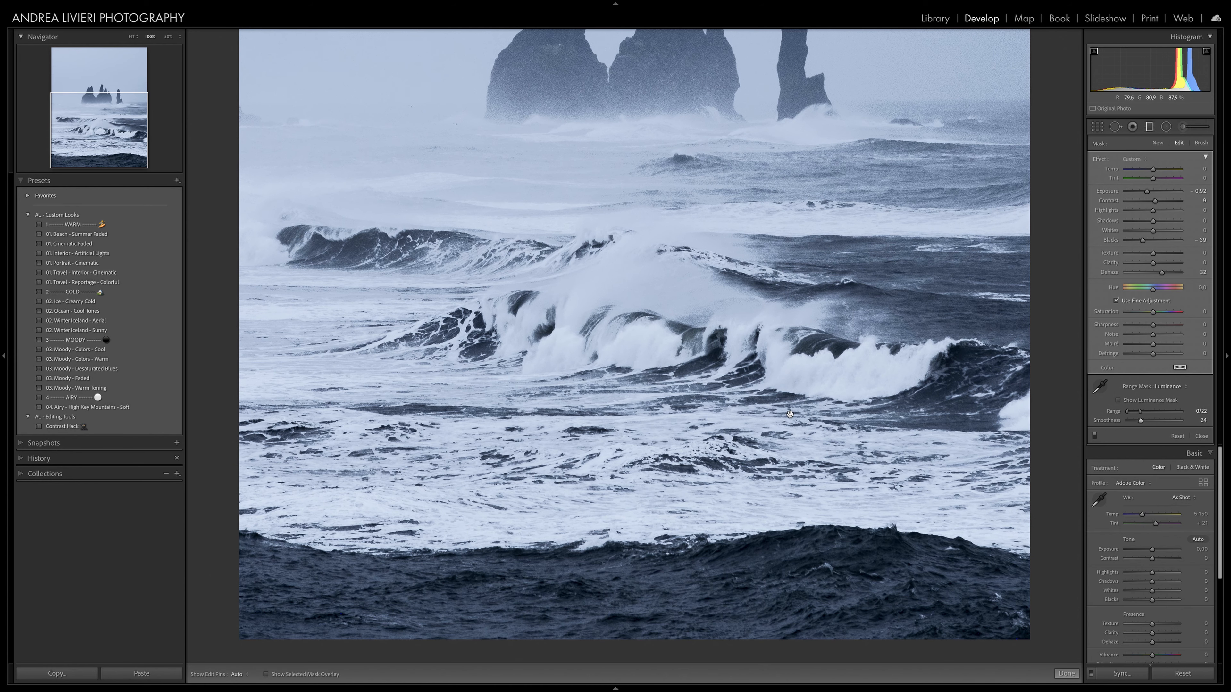
drag(1140, 422, 1156, 425)
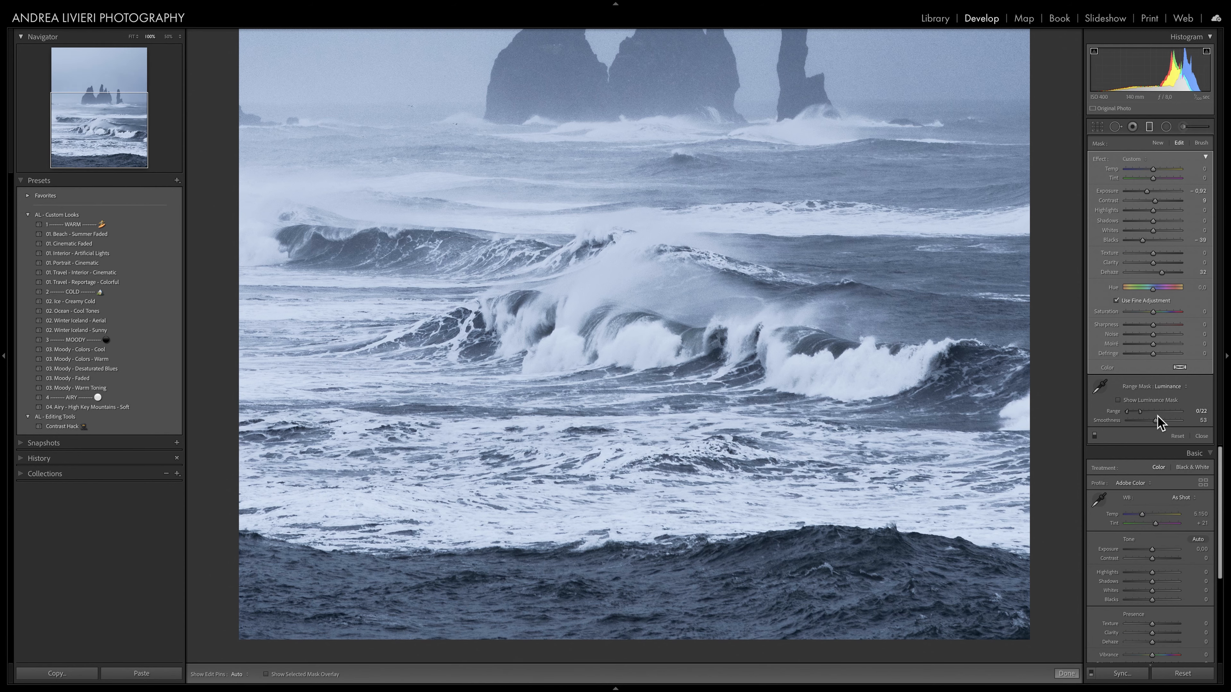
key(ctrl+minus)
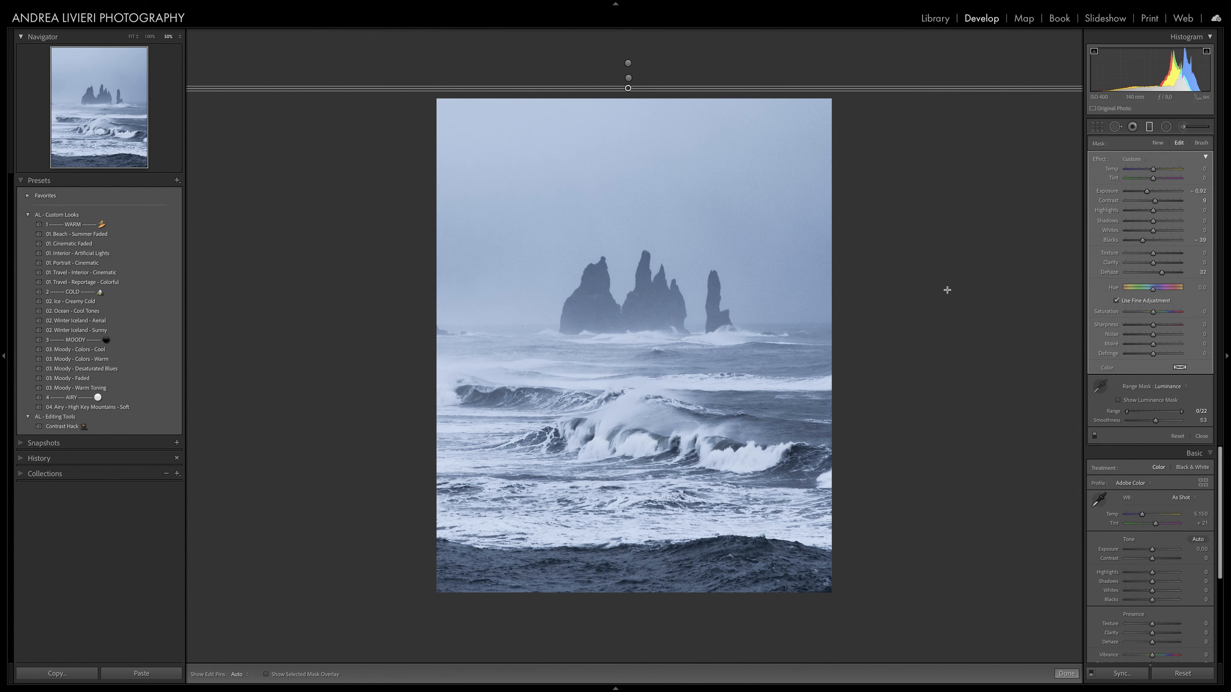
Step: Select the middle graduated filter above the photo and limit it with a Luminance range mask of 55/78
click(628, 78)
mouse_move(628, 76)
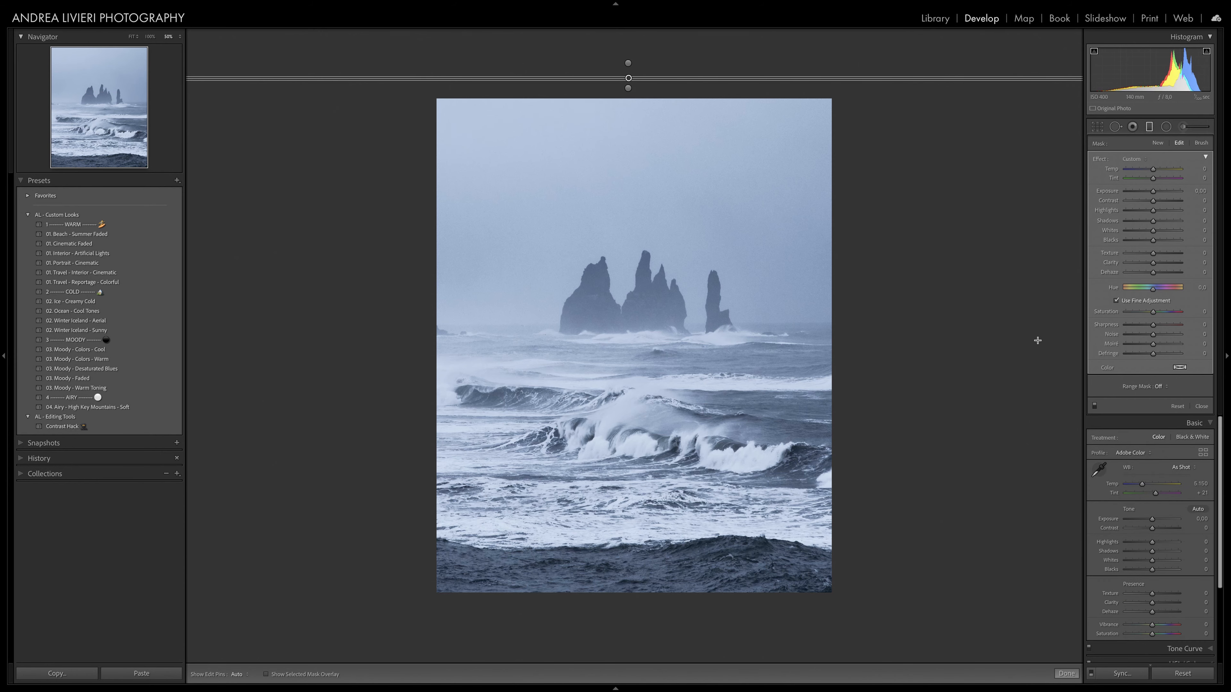
click(1165, 388)
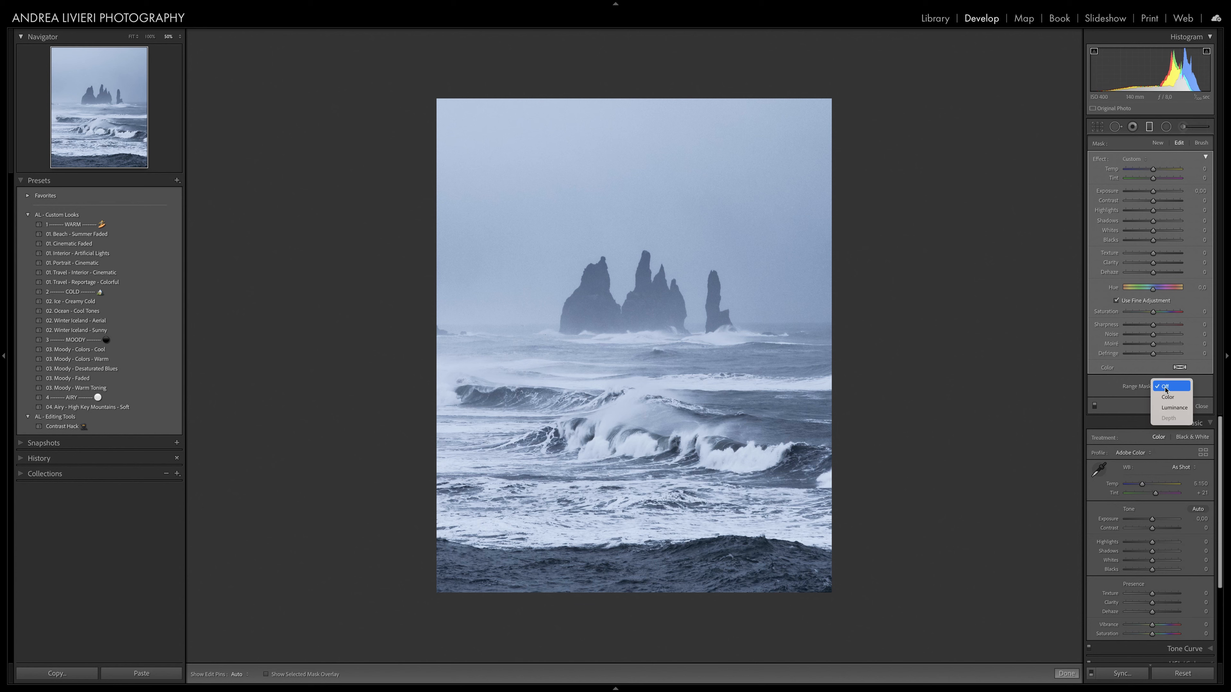
click(1172, 407)
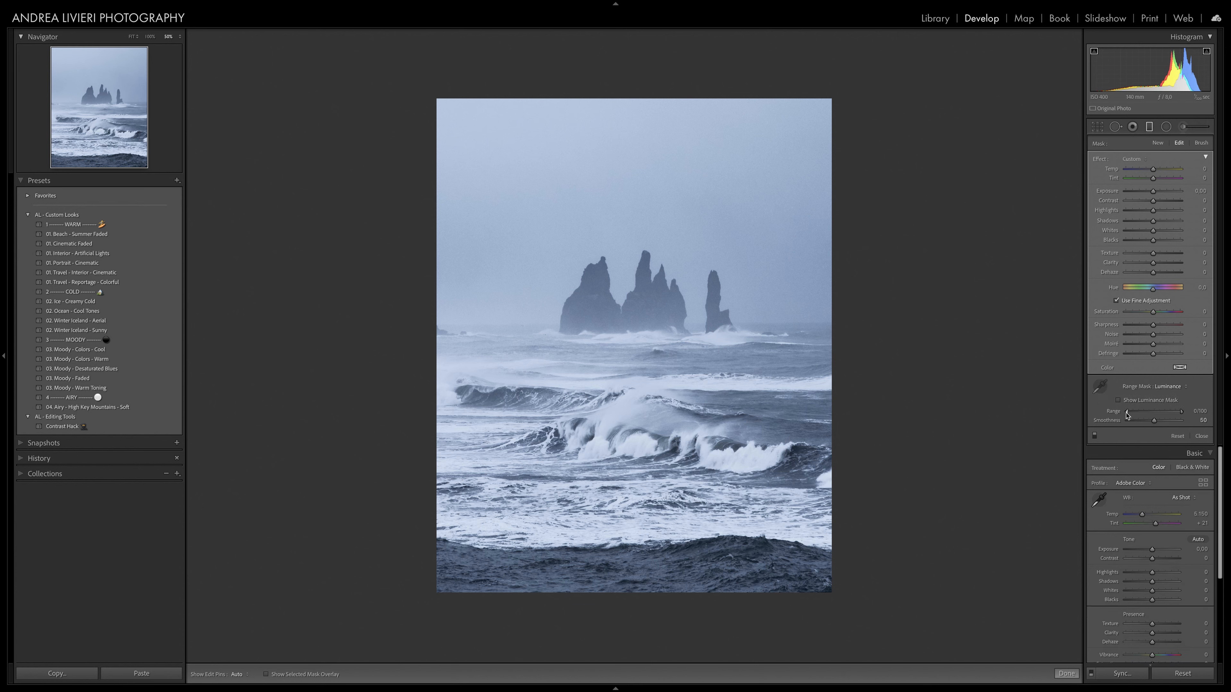
drag(1128, 412, 1168, 417)
Step: Set the midtone filter's Exposure to -0.84, raise its Whites and lower its Highlights to -34
drag(1153, 191, 1146, 194)
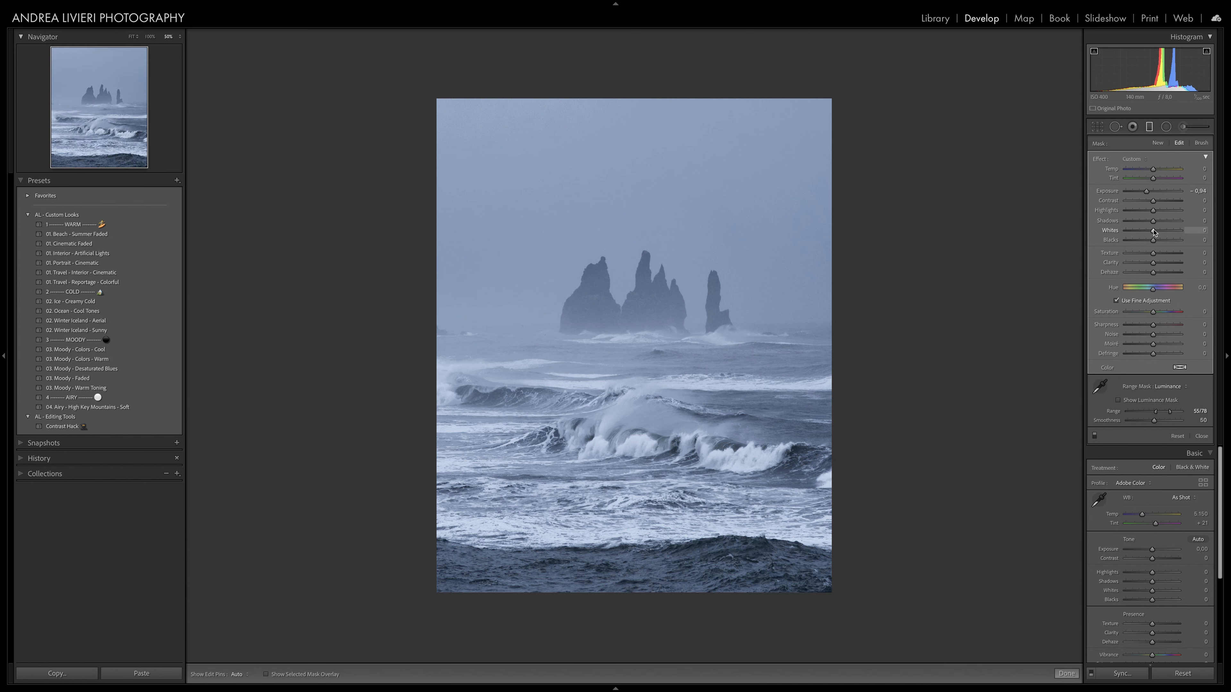
drag(1154, 232, 1163, 234)
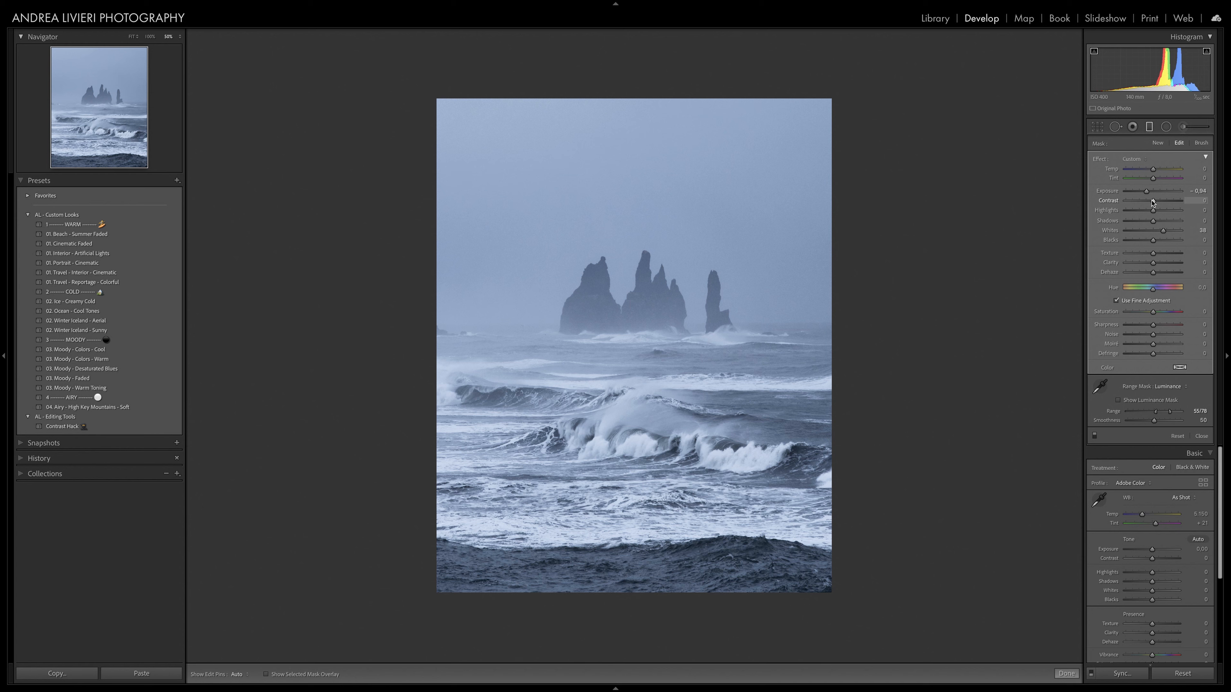
drag(1154, 211, 1142, 211)
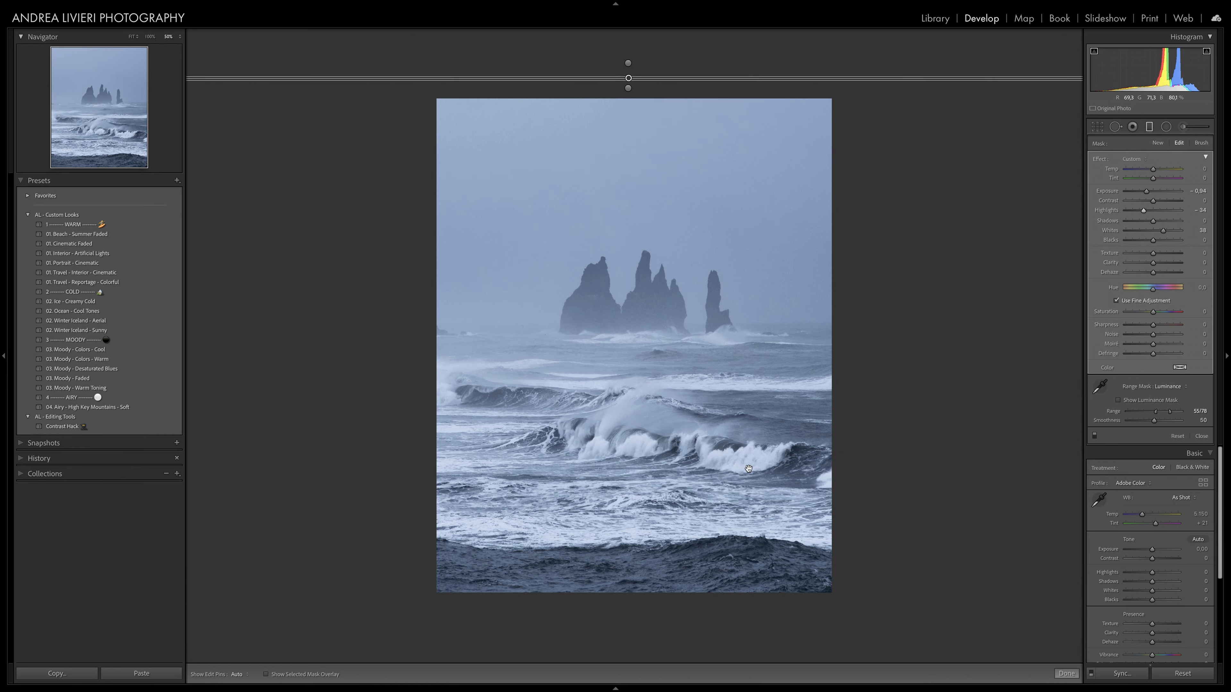
Step: Check the wave detail at 100%, and set the midtone filter's Highlights to -31 and Shadows to 73
key(z)
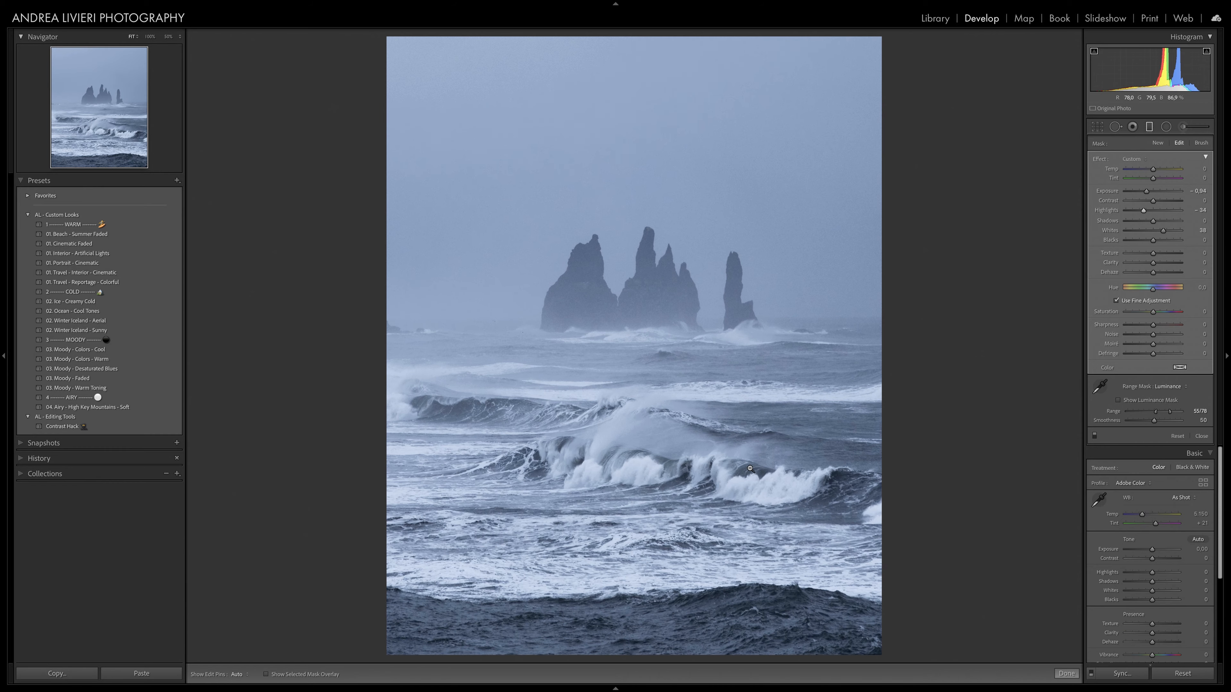
click(149, 36)
drag(865, 388, 817, 411)
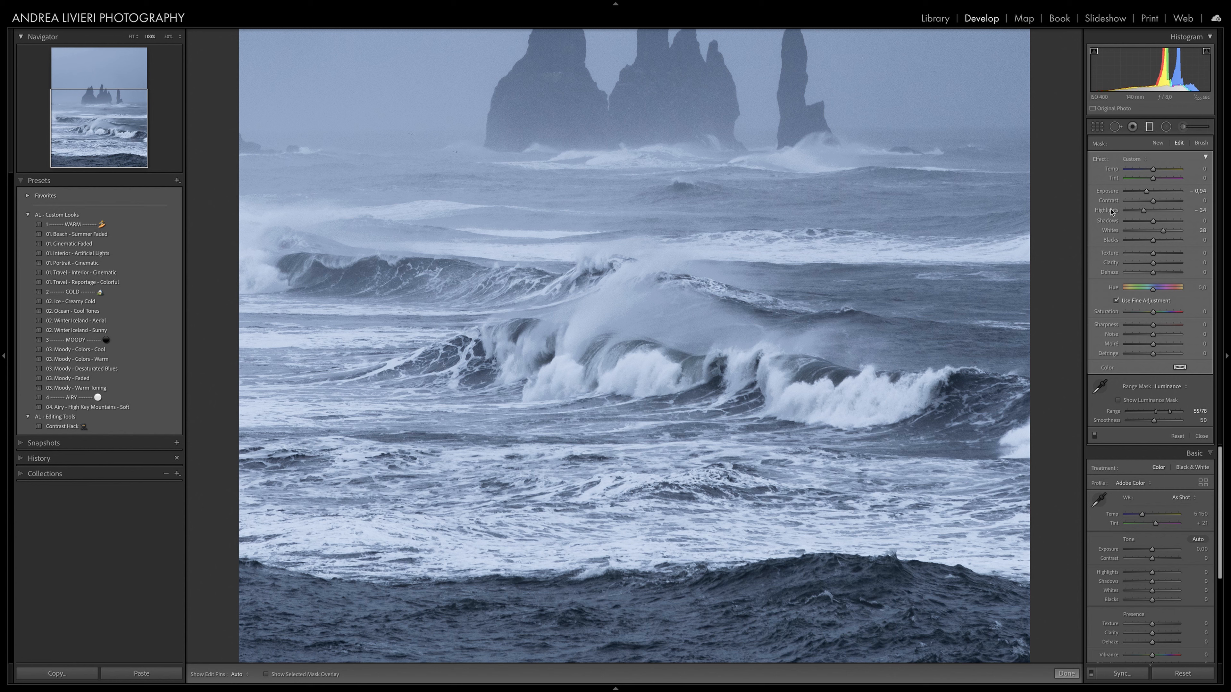
mouse_move(1151, 214)
mouse_down()
mouse_move(1163, 215)
mouse_move(1145, 215)
mouse_up()
key(z)
drag(1154, 223, 1173, 224)
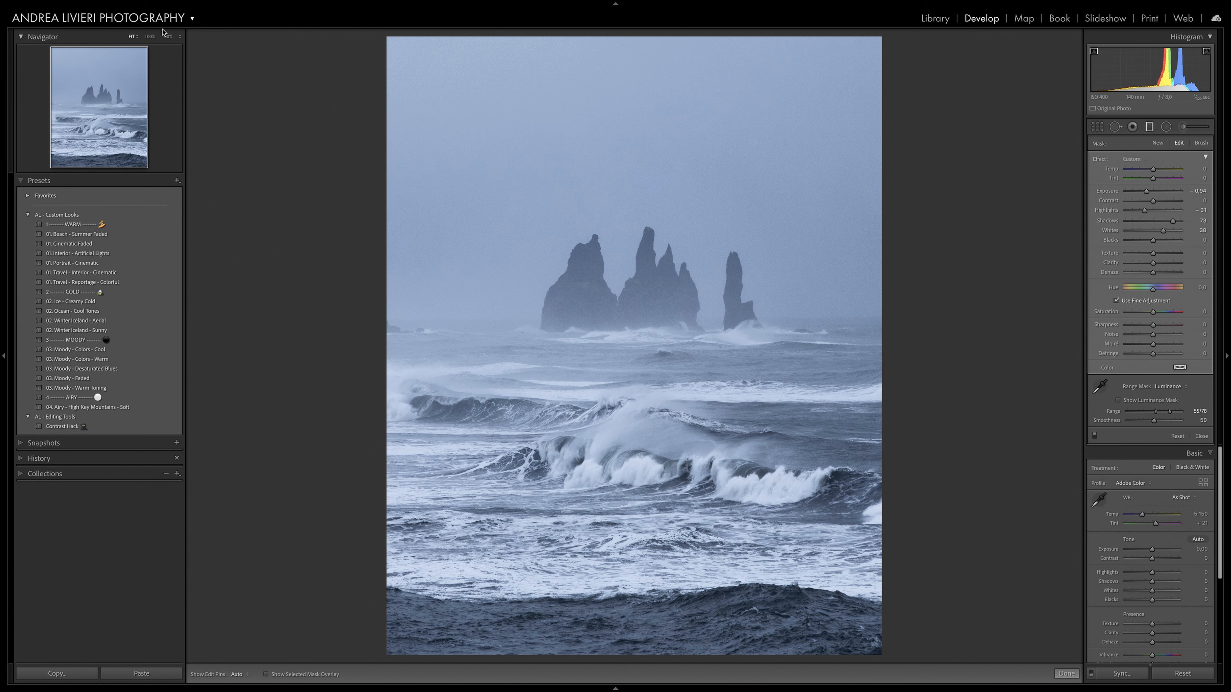
Step: Select the uppermost graduated filter, limit it with a Luminance range mask of 85/100, and check the mask overlay
click(168, 39)
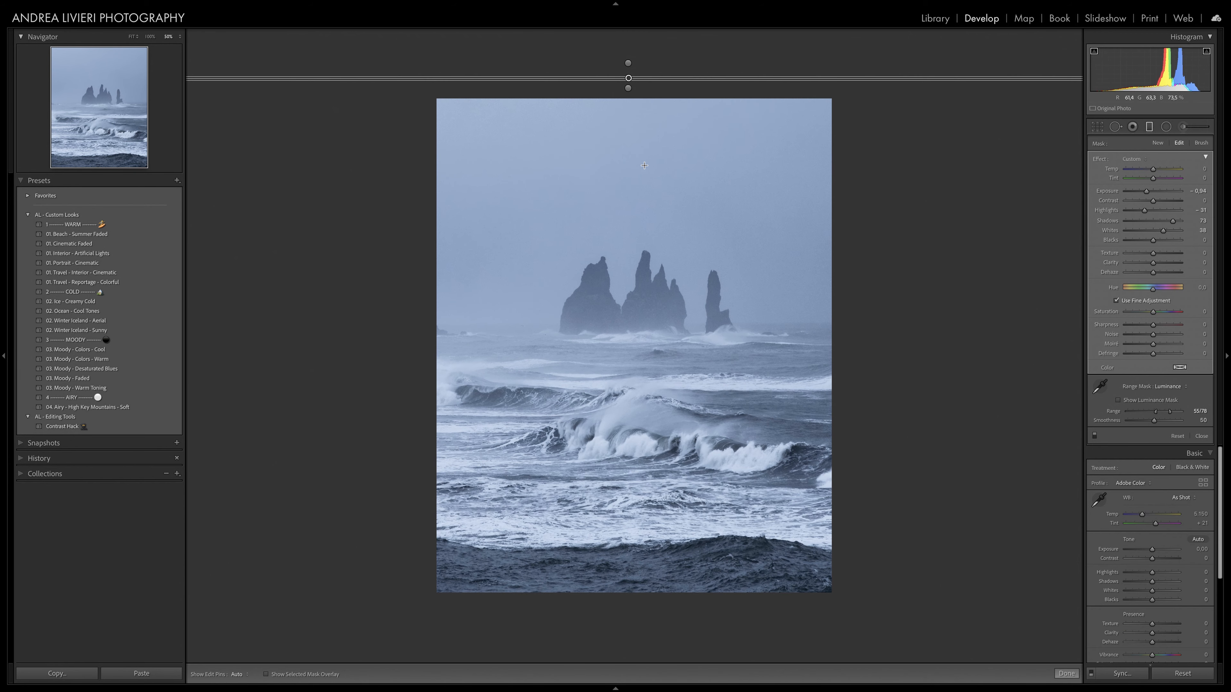
click(628, 62)
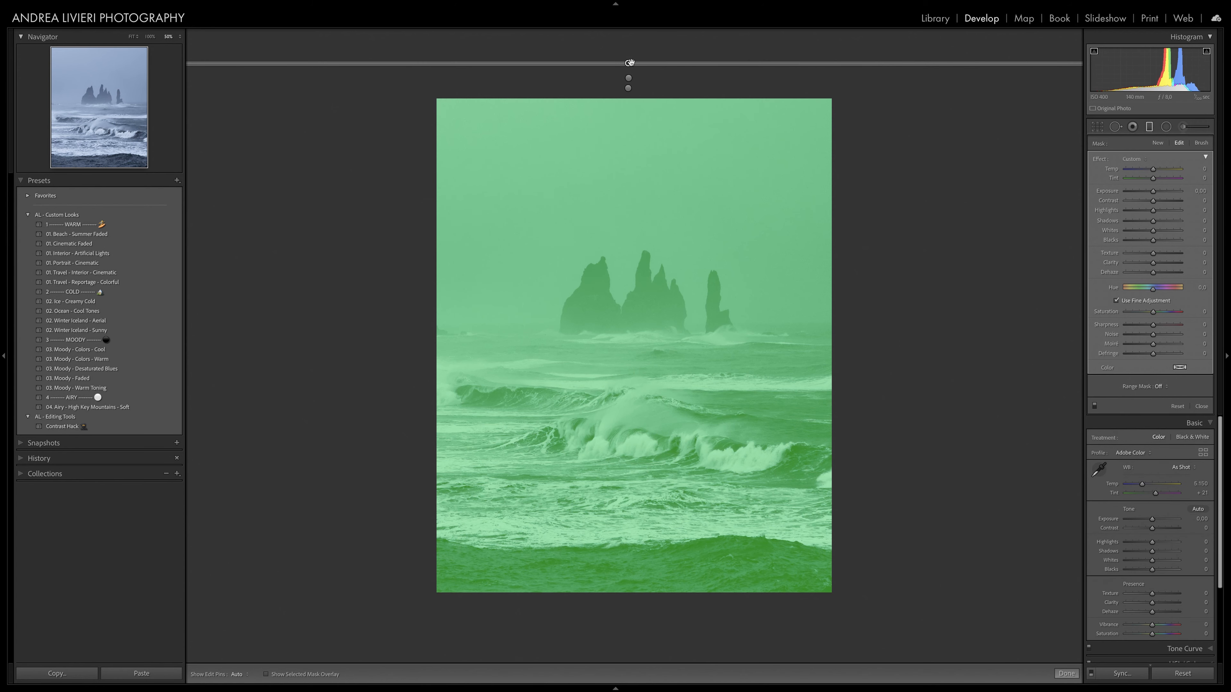
click(1161, 387)
click(1178, 411)
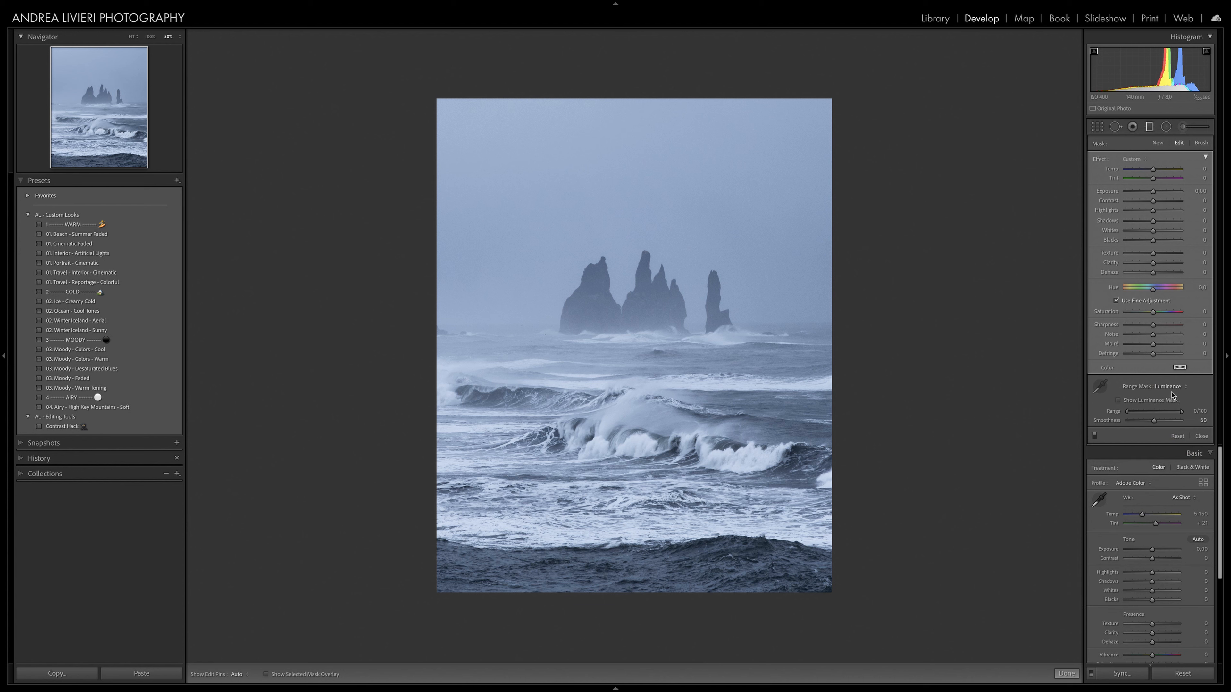
drag(1136, 415, 1171, 416)
drag(1172, 416, 1173, 417)
key(o)
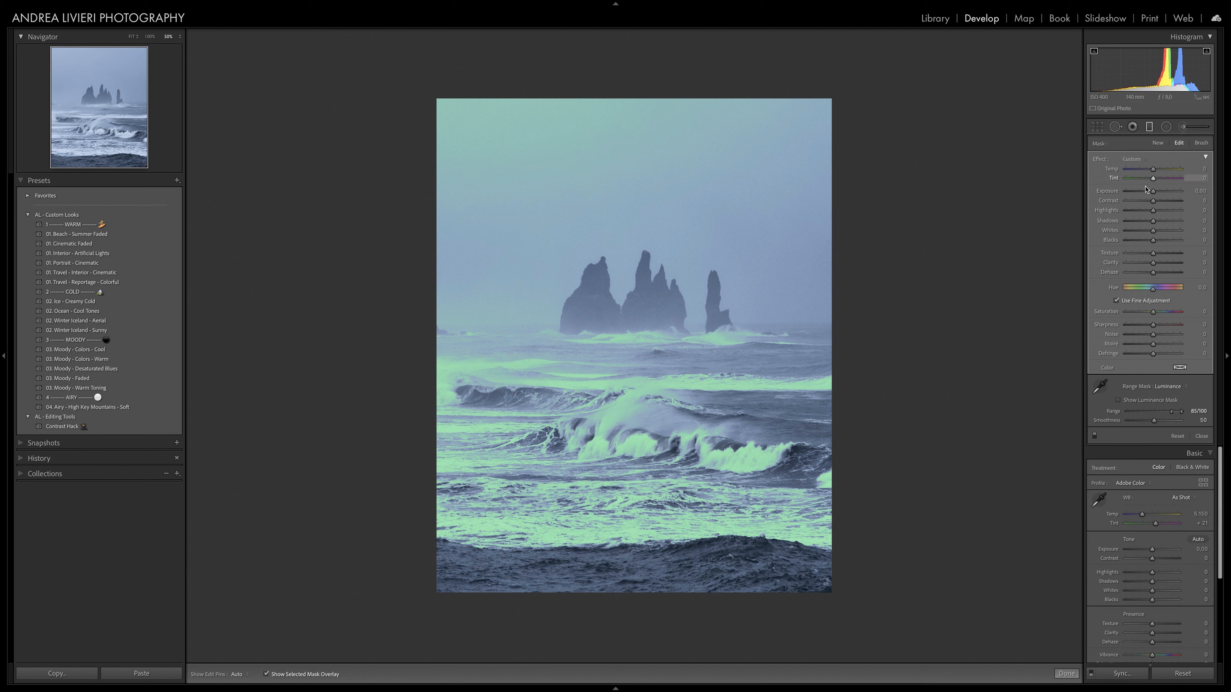
key(o)
Step: Set the highlight filter's Exposure to 0.84, raise its Contrast slightly and lower Highlights to -20, checking the waves at 100%
drag(1153, 194, 1156, 194)
drag(1155, 193, 1156, 194)
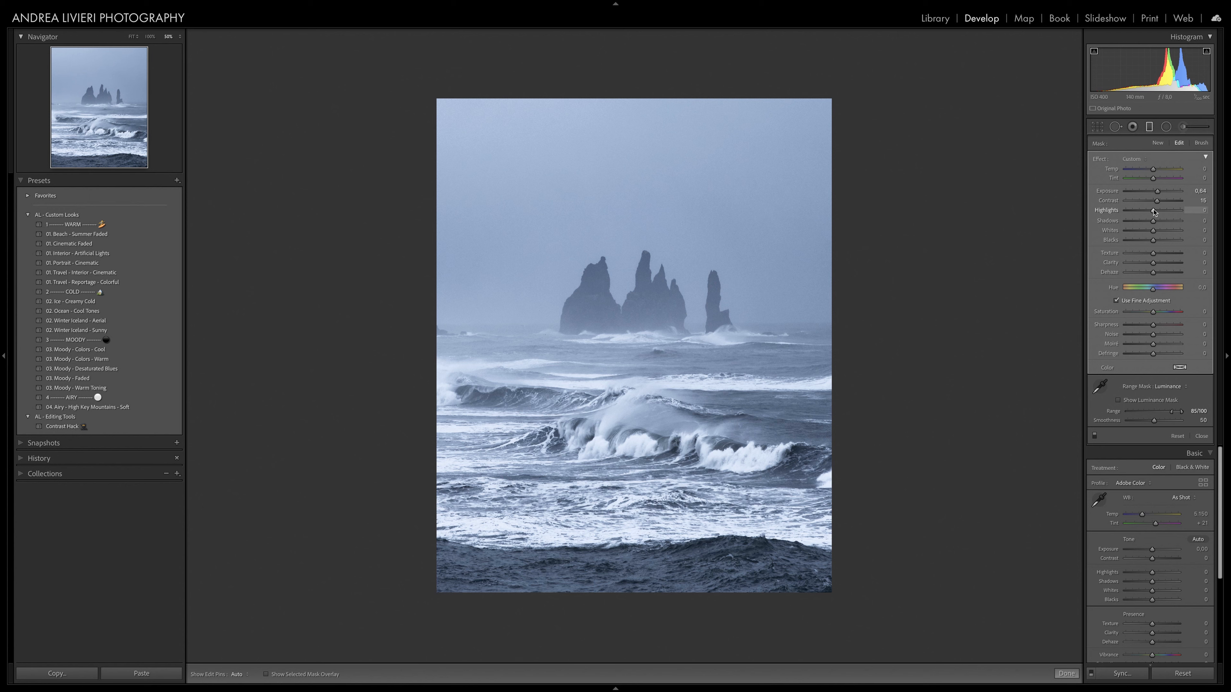
drag(1153, 210, 1146, 211)
click(148, 36)
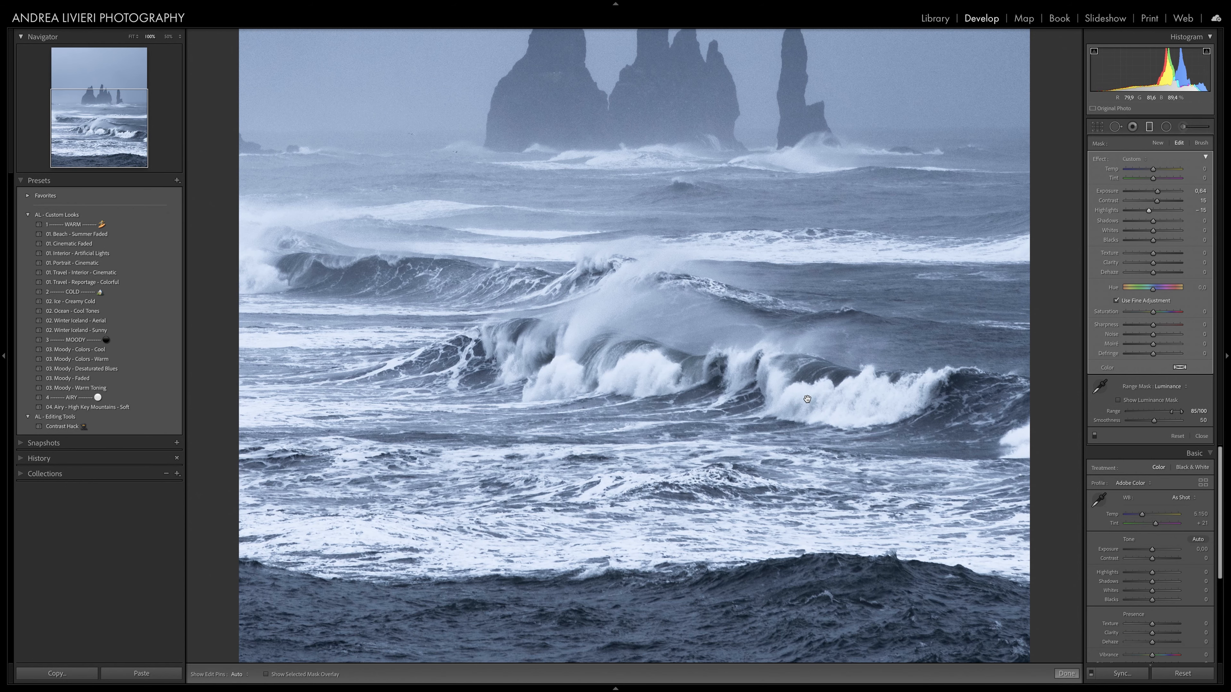
mouse_move(1137, 214)
mouse_down()
mouse_move(1126, 215)
mouse_move(1149, 220)
mouse_up()
click(825, 236)
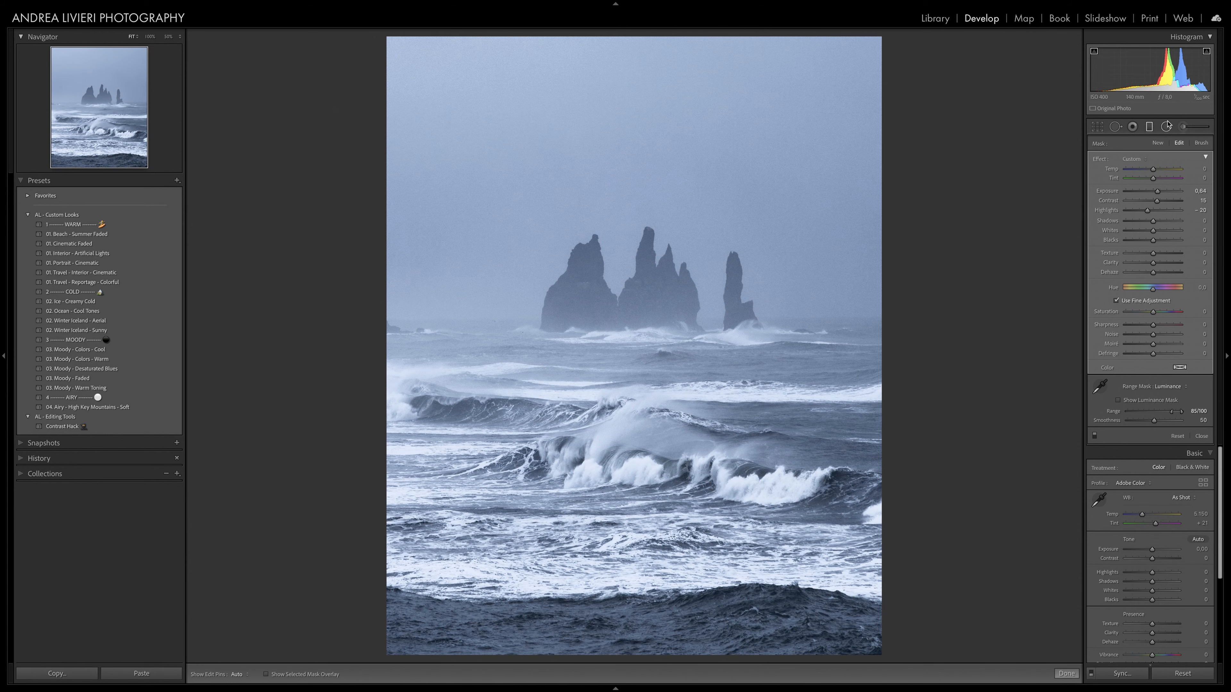
Step: Close the graduated filter tool and compare the original and edited photo side by side
click(1149, 128)
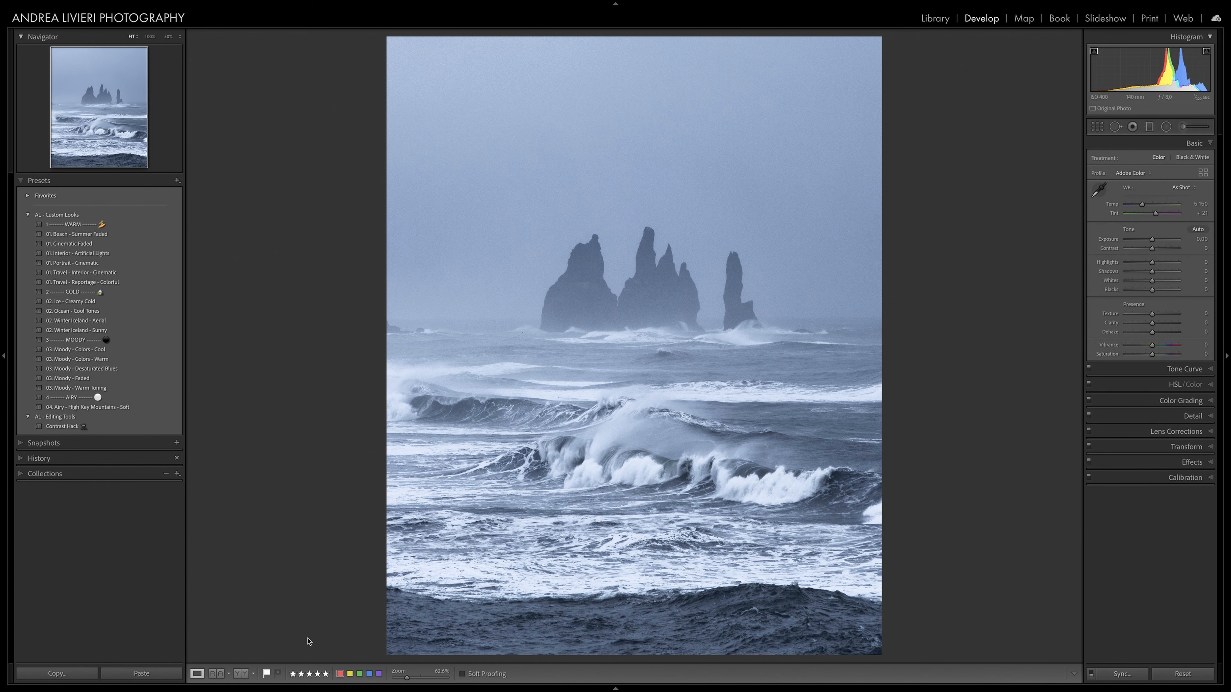
click(239, 674)
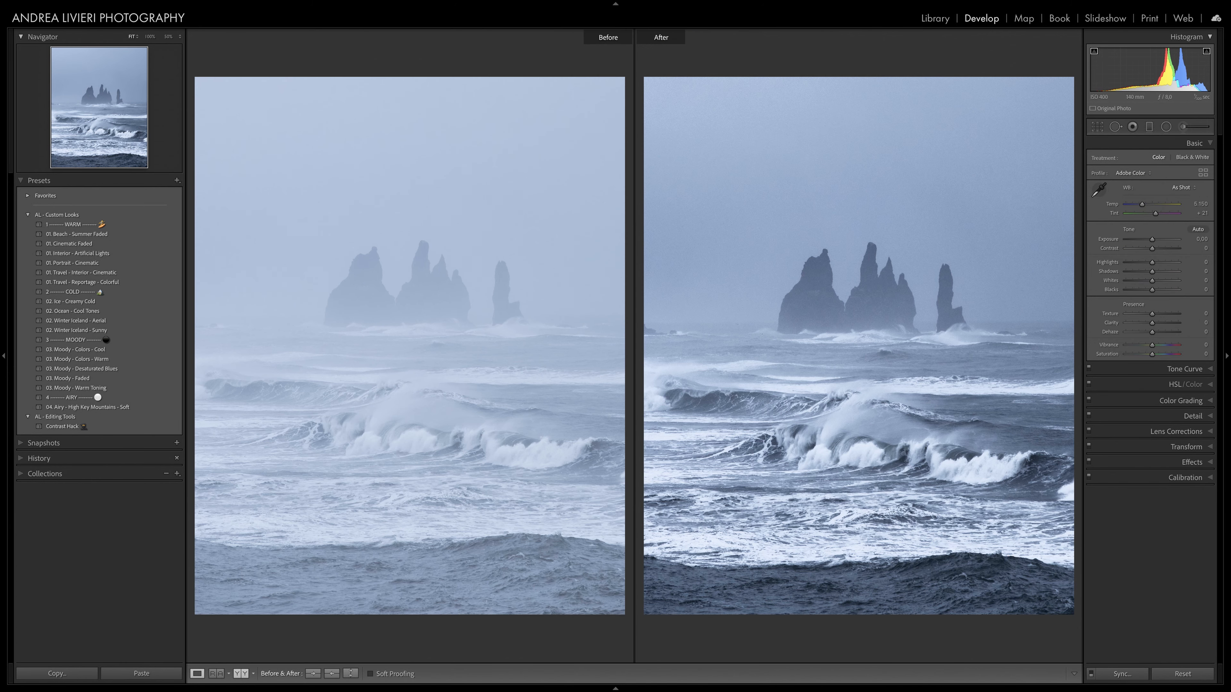